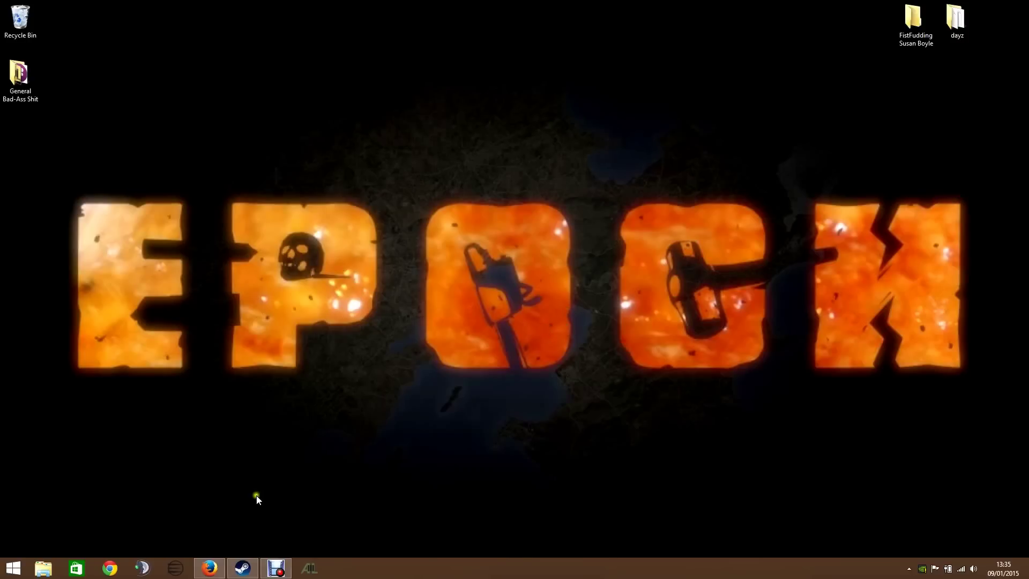
Search Google for 'arma 3 launcher' and open the A3Launcher result.
left_click(209, 567)
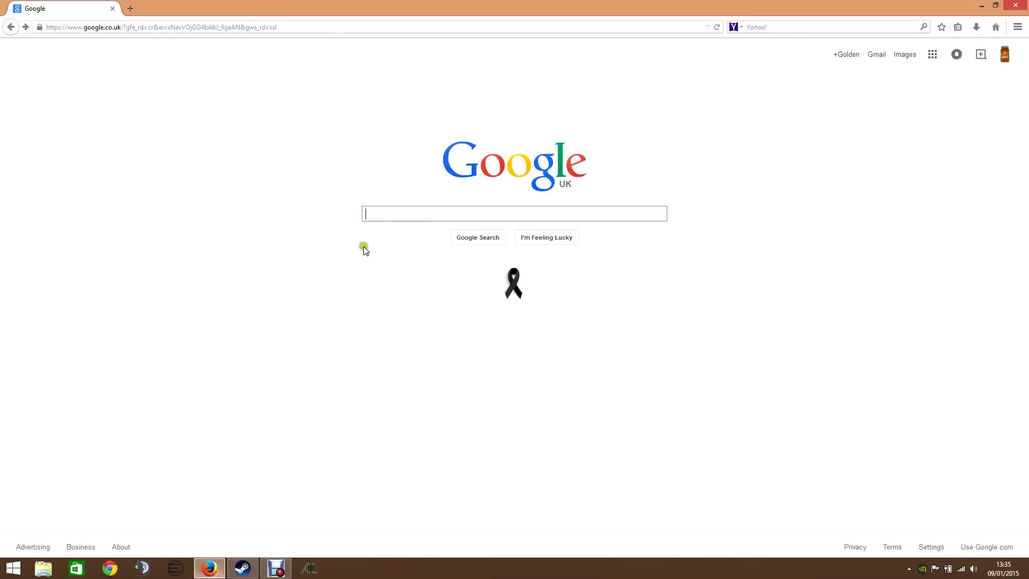
left_click(390, 210)
type("arma 3 launcher")
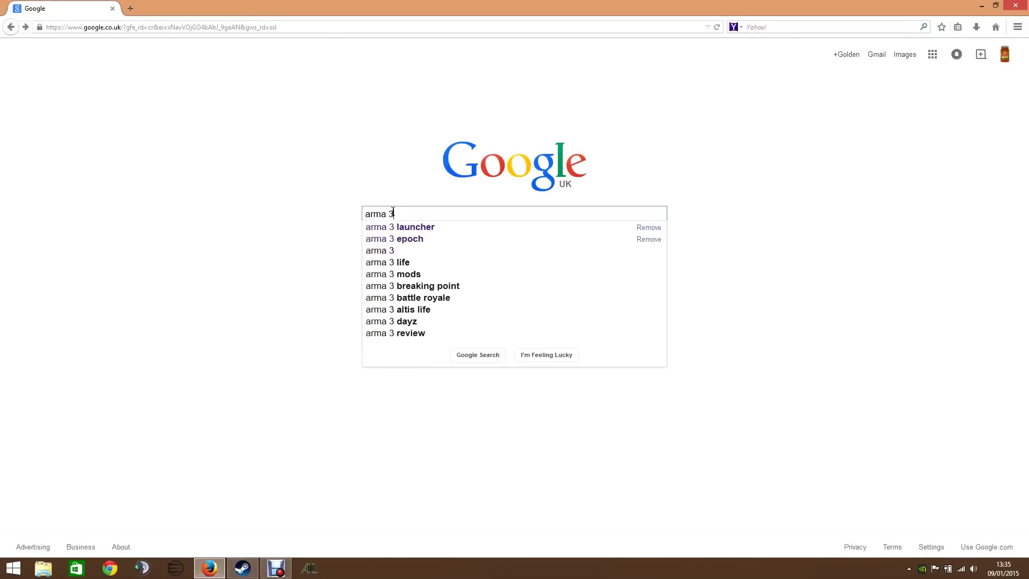
key("Return")
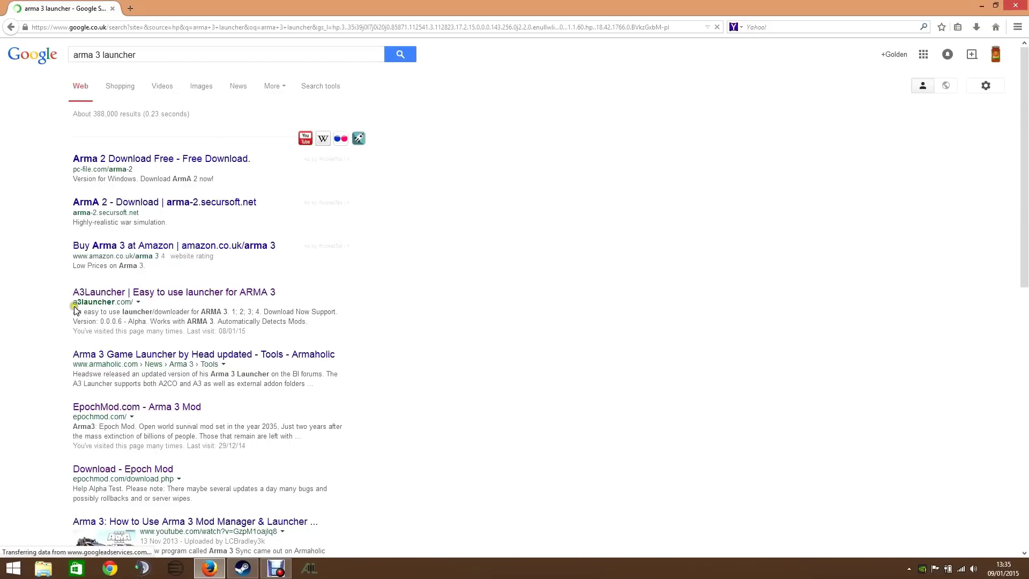
left_click(127, 295)
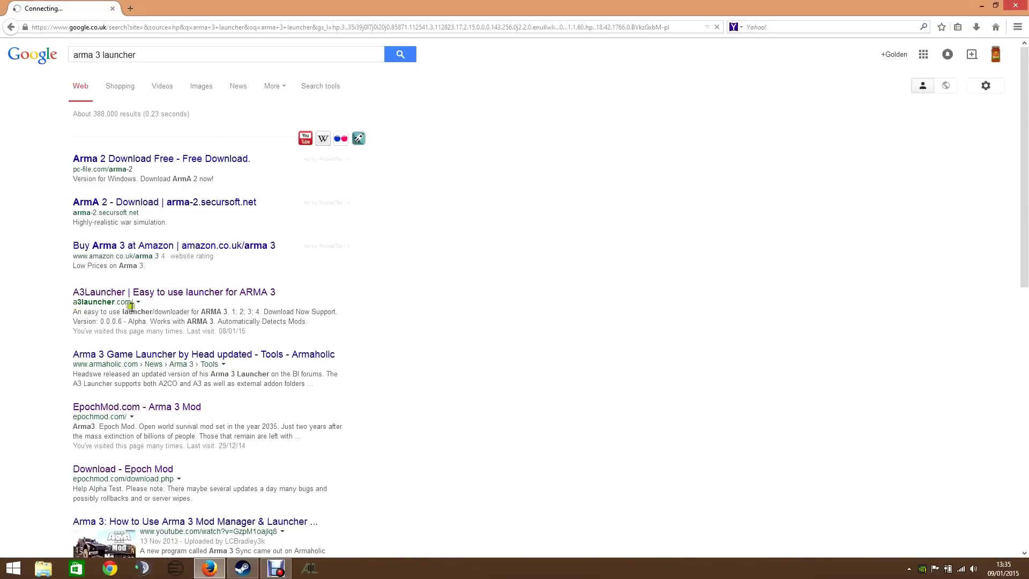
Open the A3Launcher site, cancel saving setup_a3launcher.exe, and minimise the browser to the desktop.
left_click(180, 293)
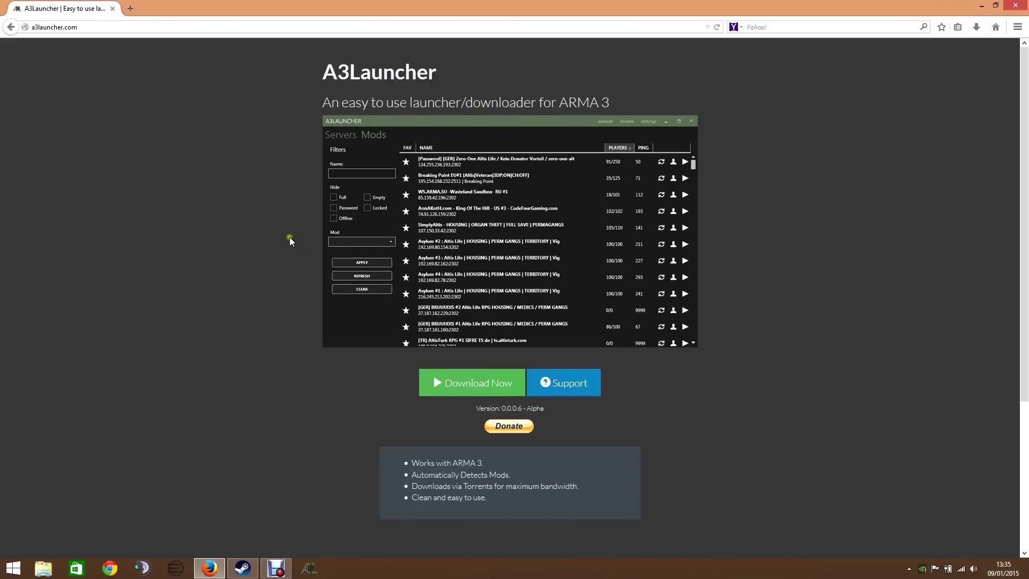
left_click(452, 388)
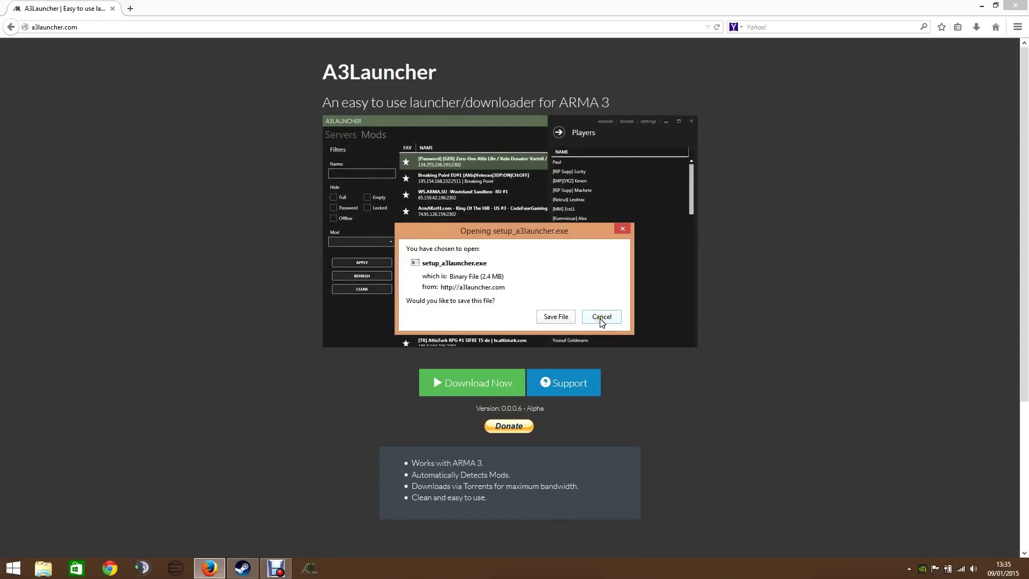
left_click(601, 317)
left_click(601, 317)
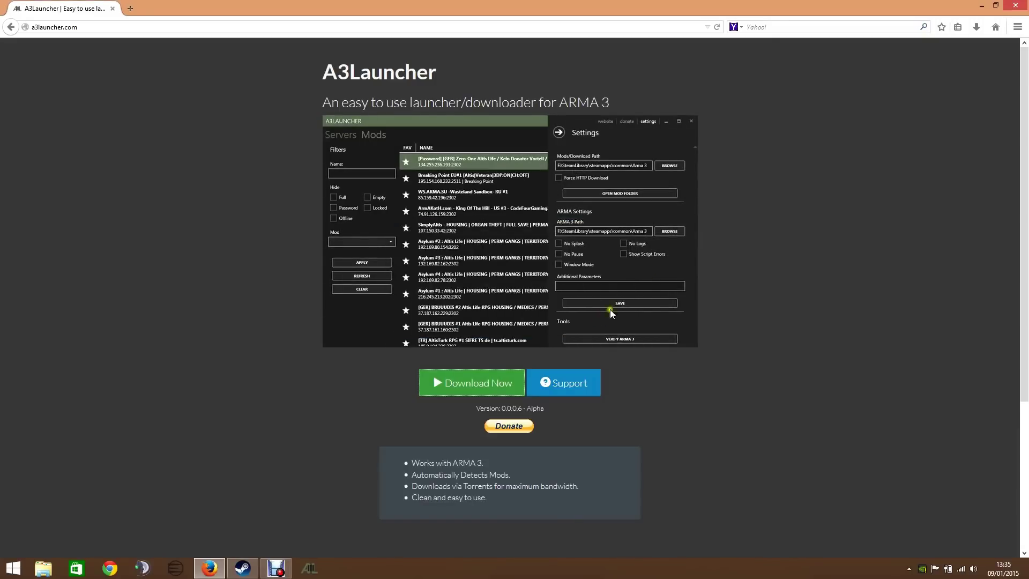
left_click(843, 162)
left_click(986, 5)
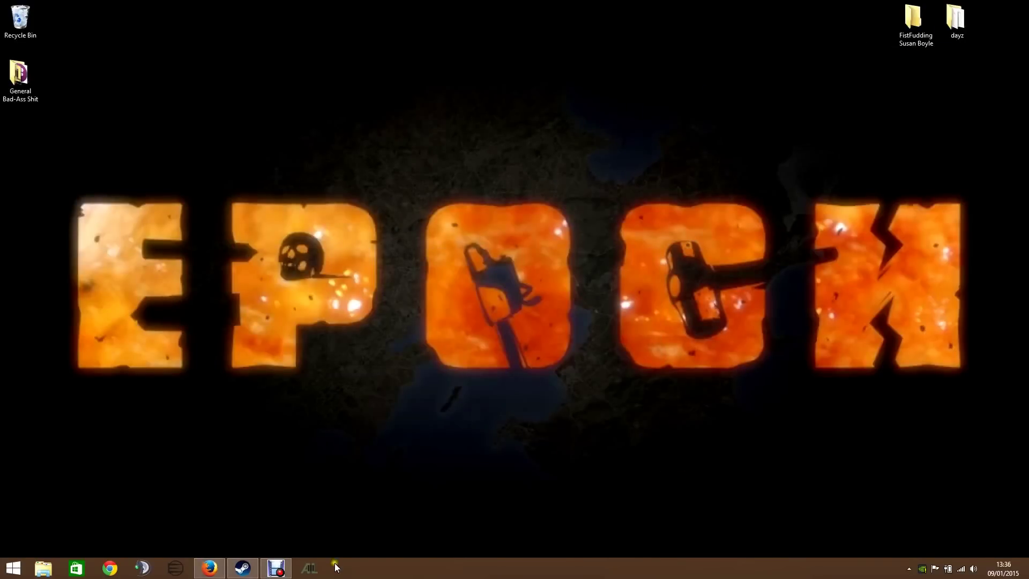
Launch A3Launcher and show the Mods page listing AGM, Epoch and their install statuses.
left_click(311, 569)
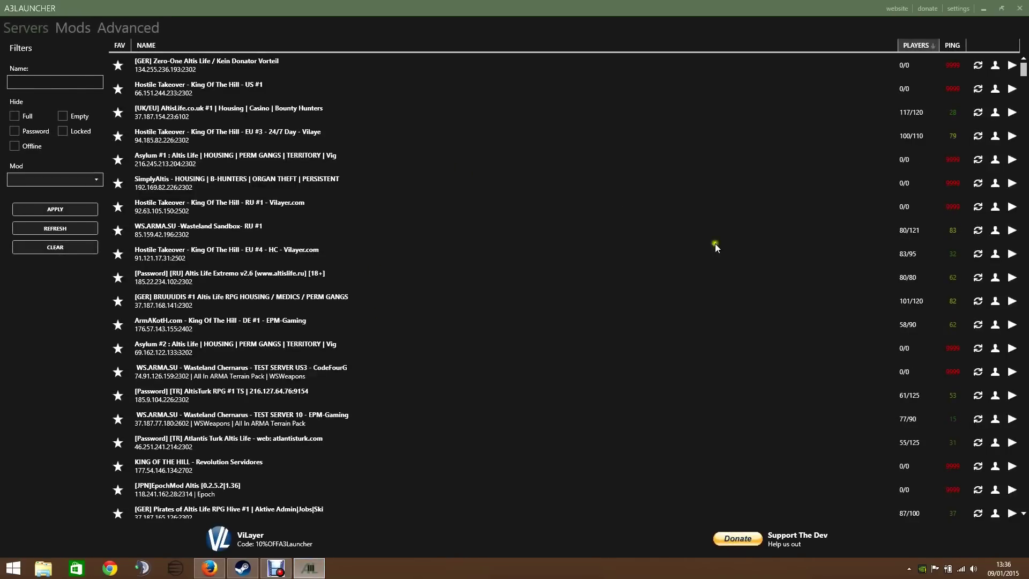
left_click(555, 314)
left_click(31, 31)
left_click(133, 27)
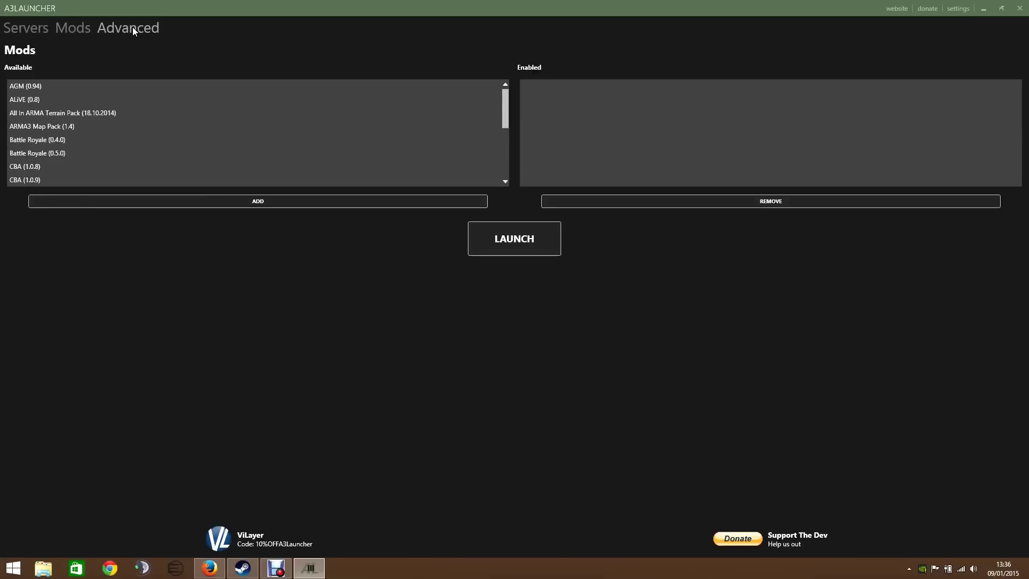
left_click(79, 30)
left_click(361, 177)
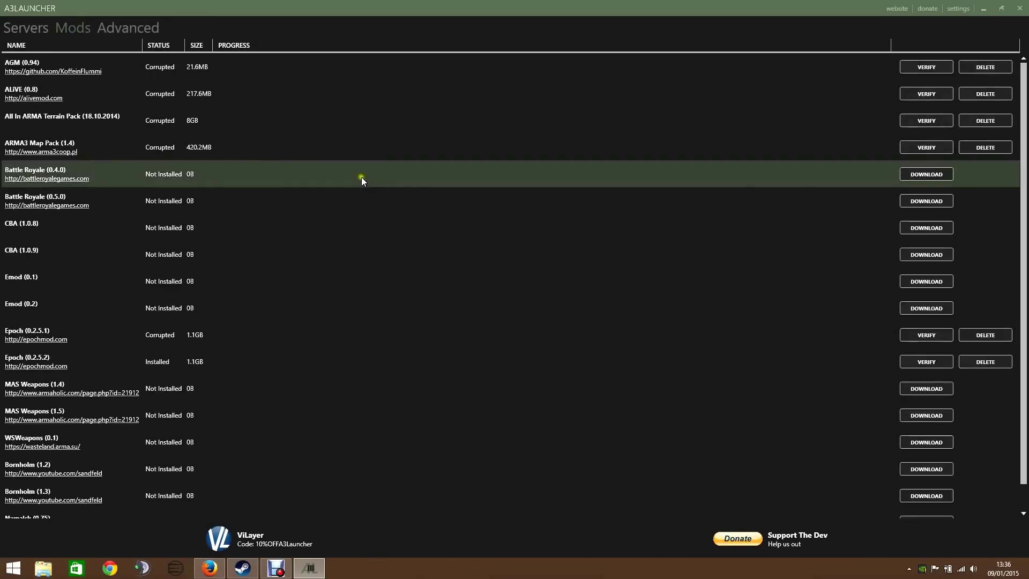
left_click(346, 153)
left_click(312, 166)
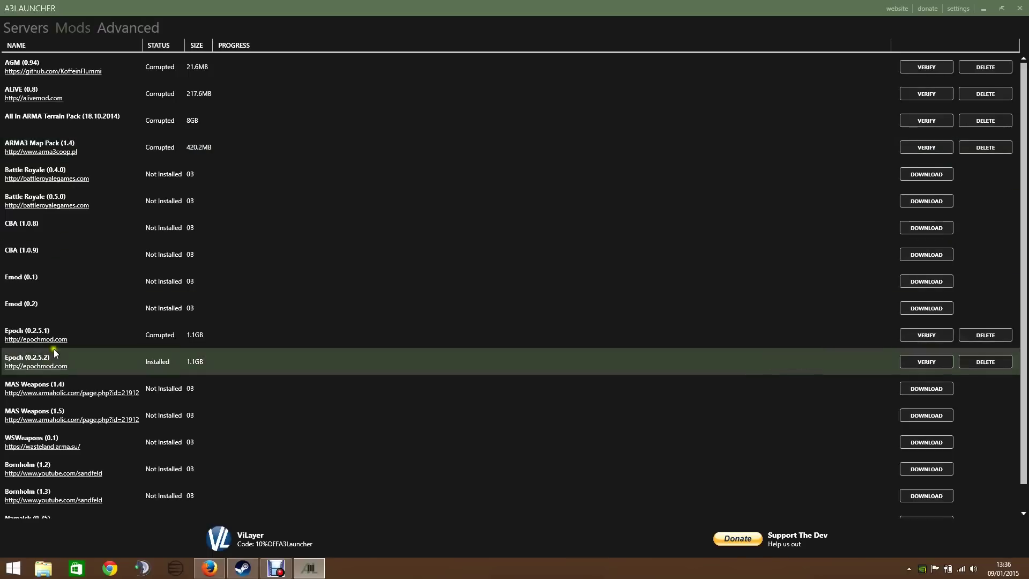
left_click(50, 356)
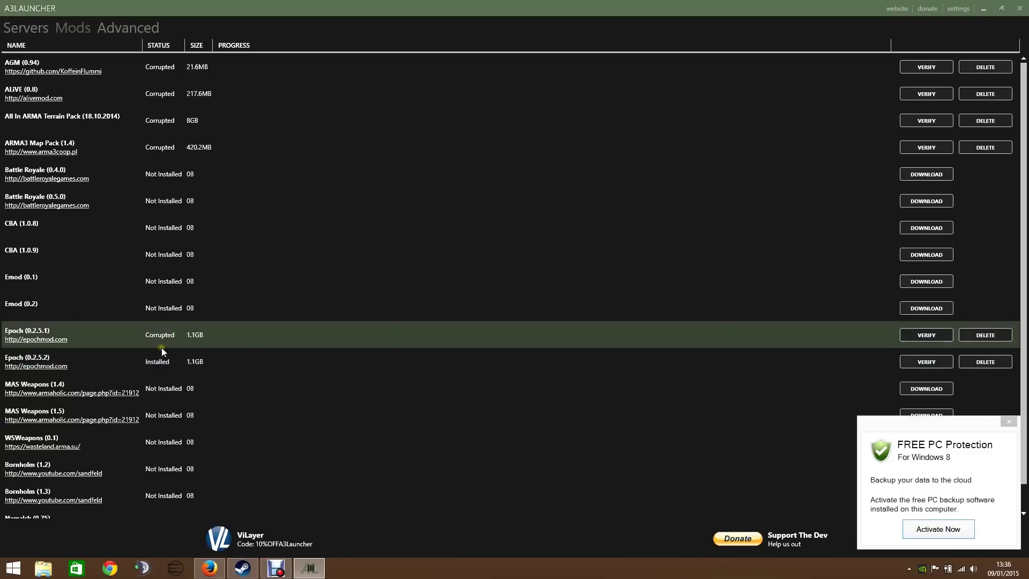
left_click(1009, 422)
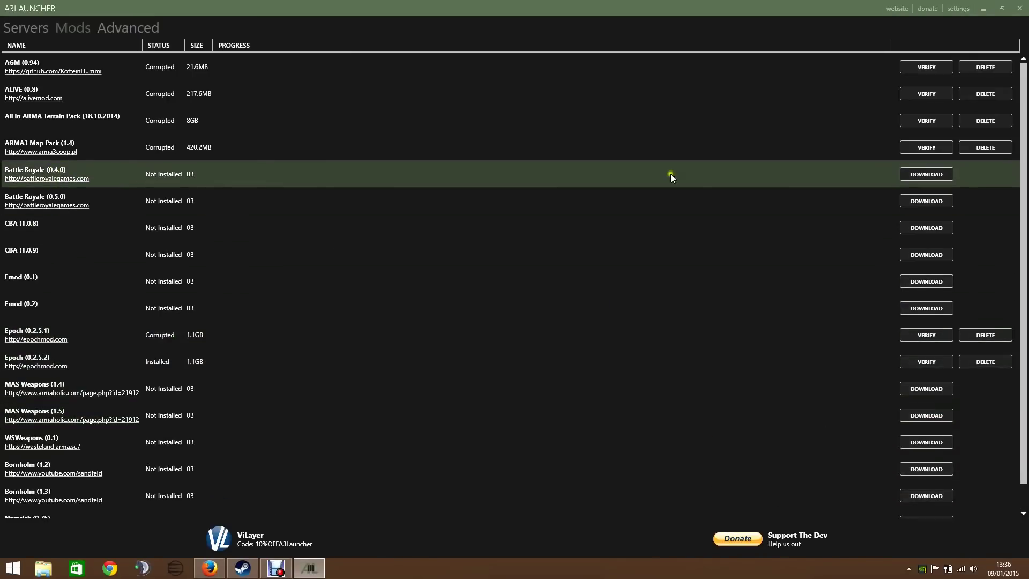
Start then stop the Battle Royale (0.4.0) download, leaving it Corrupted at 377MB.
left_click(940, 176)
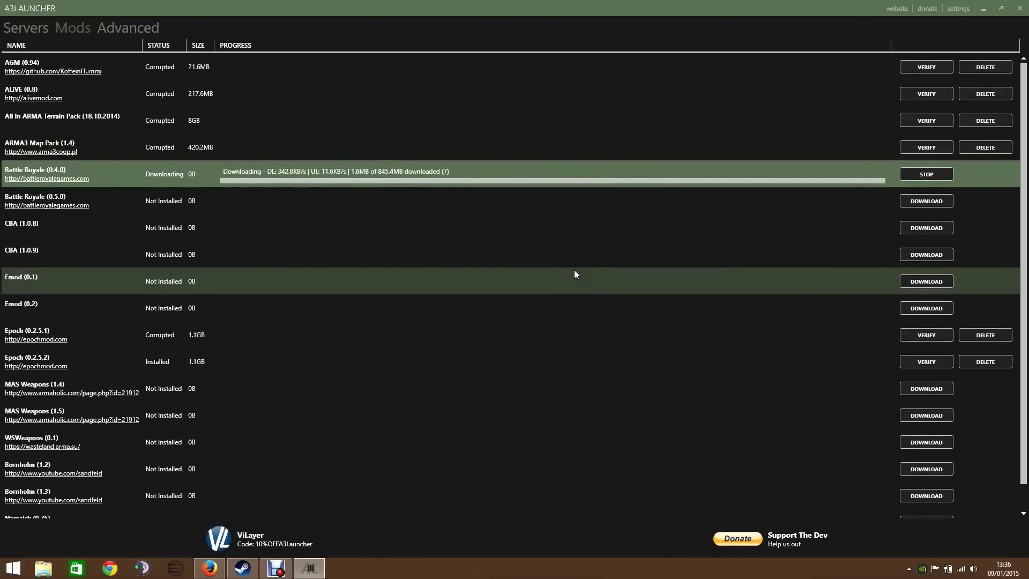
left_click(416, 163)
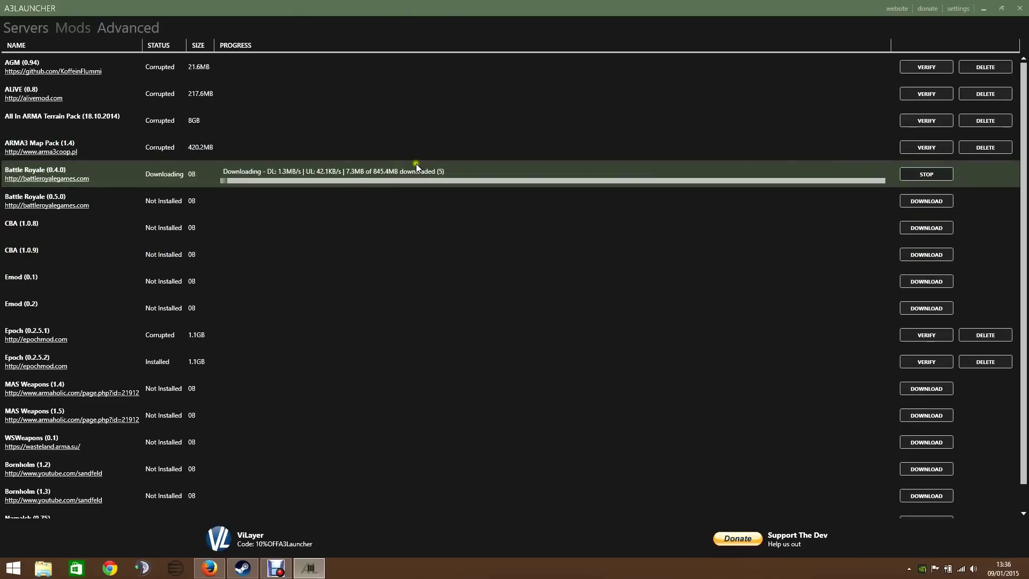
left_click(913, 174)
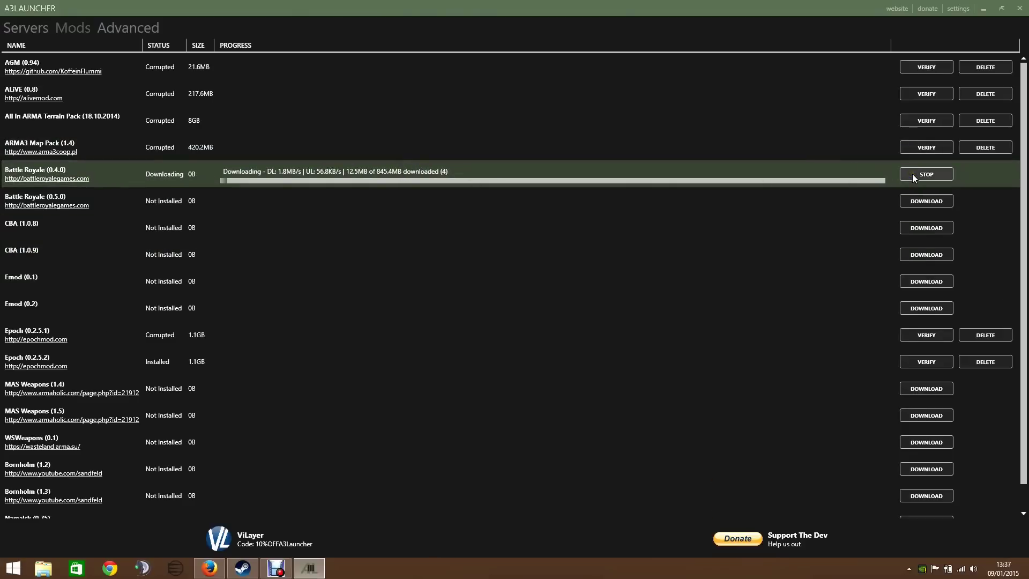
left_click(927, 173)
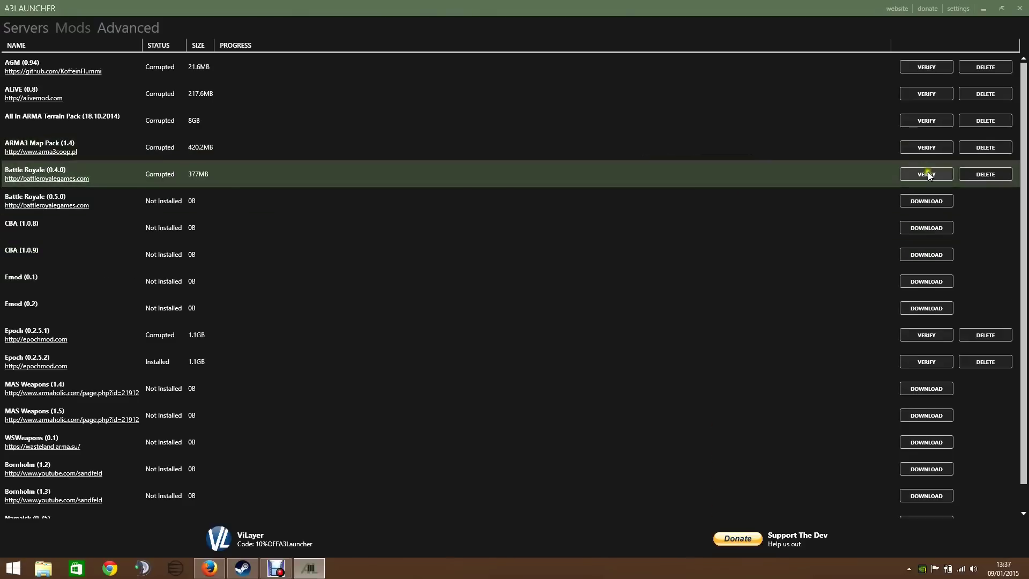
left_click(306, 184)
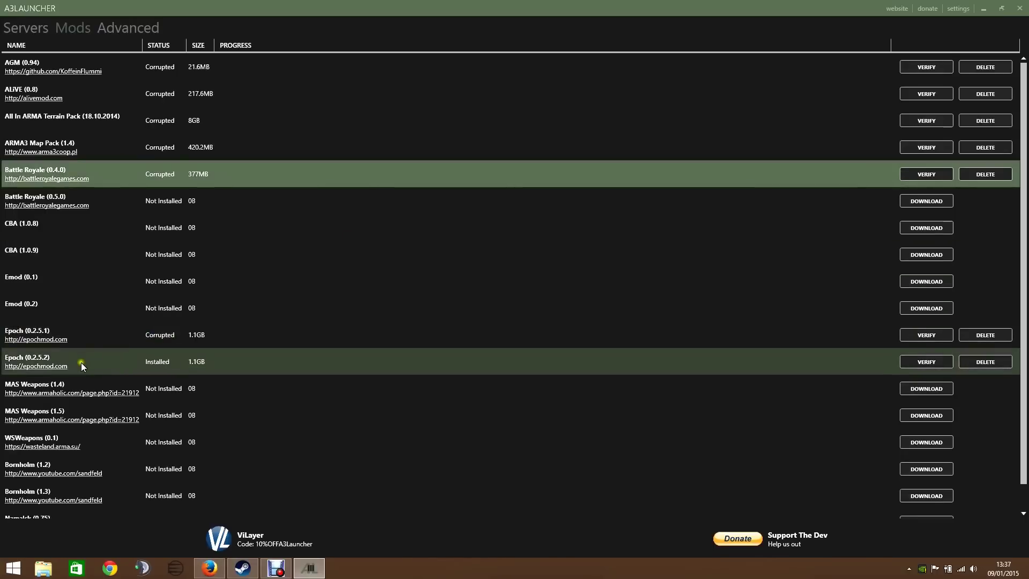
Verify the Epoch (0.2.5.2) mod files and dismiss the success message.
left_click(931, 363)
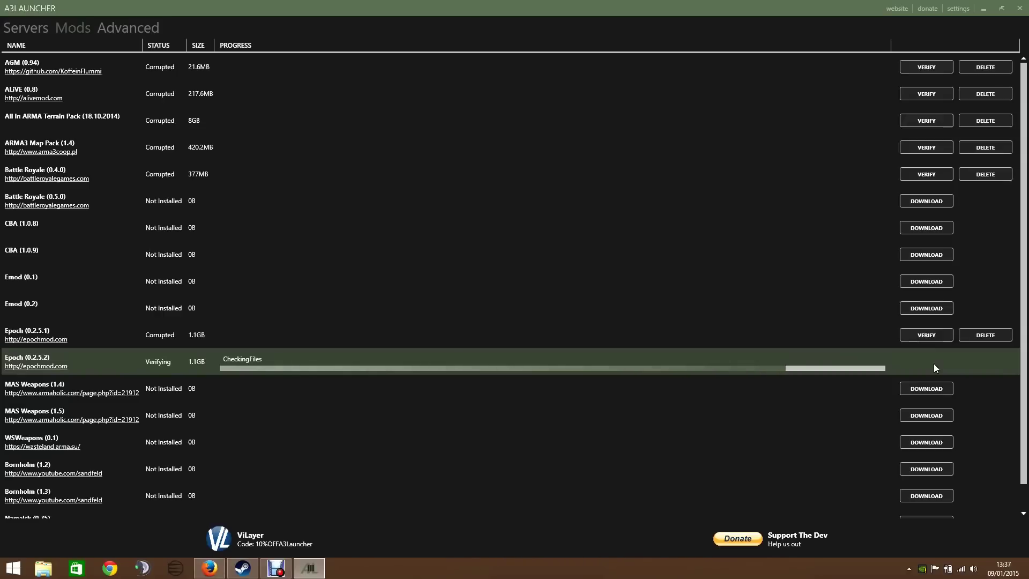
left_click(934, 364)
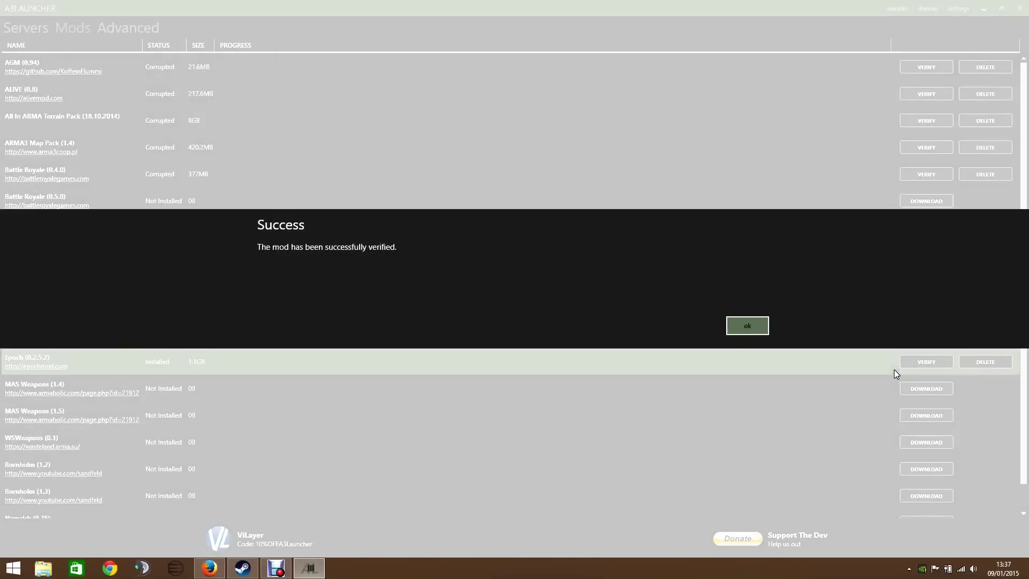
left_click(745, 326)
left_click(760, 324)
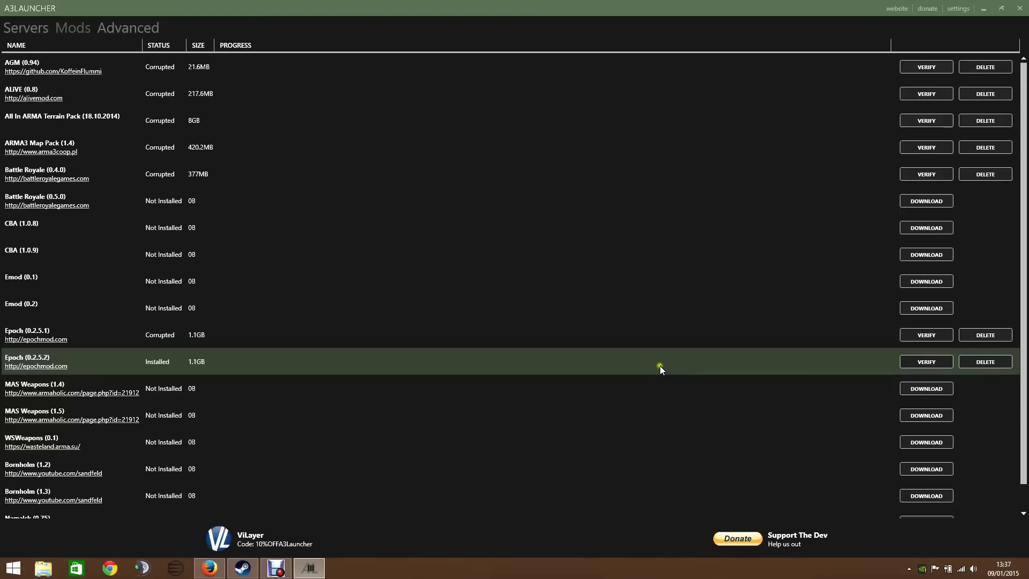
left_click(652, 363)
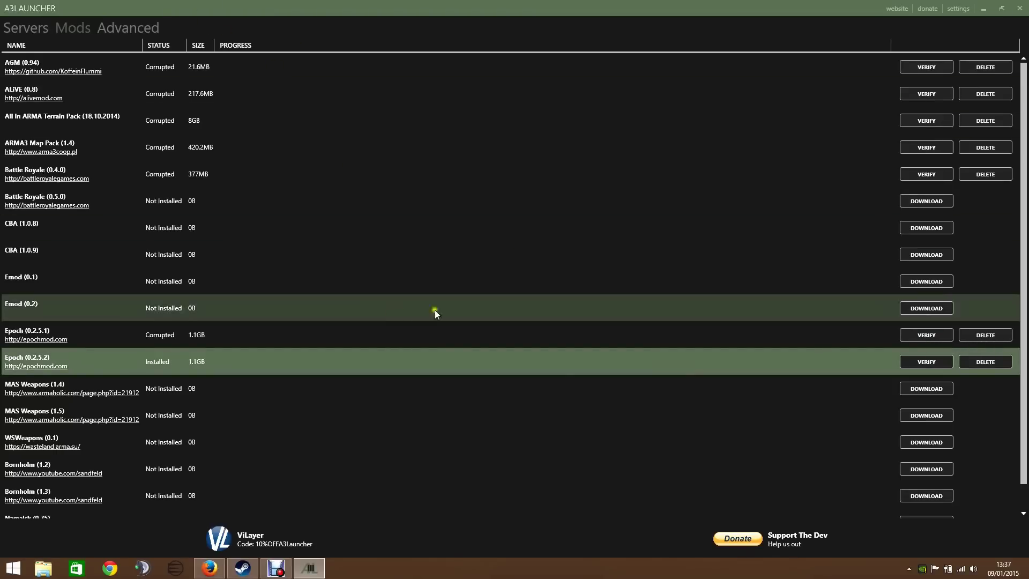
Filter the server list by name 'DMR' and mod Epoch (0.2.5.2), then view the Mods page.
left_click(31, 27)
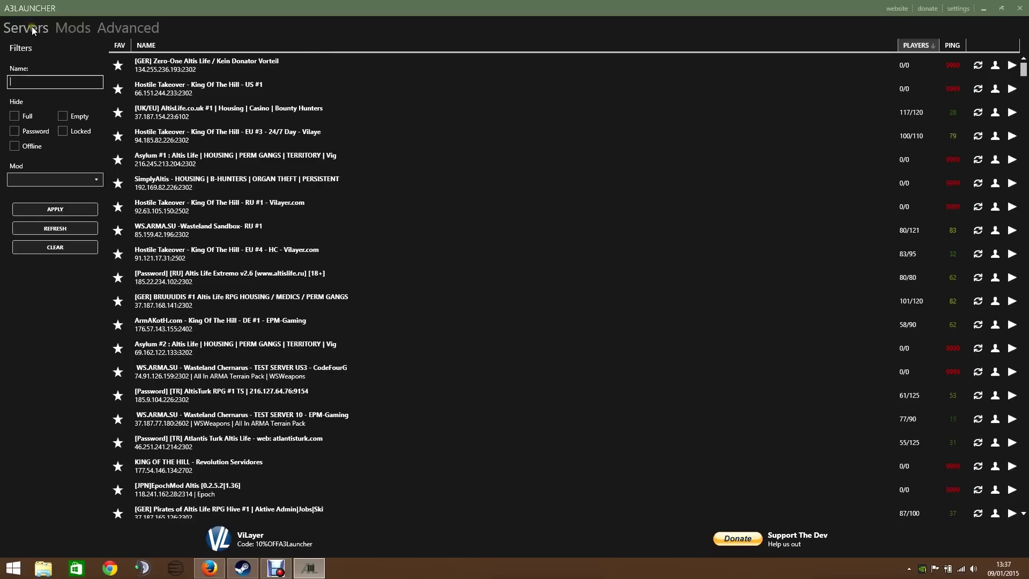
left_click(75, 80)
type("DMR")
left_click(97, 180)
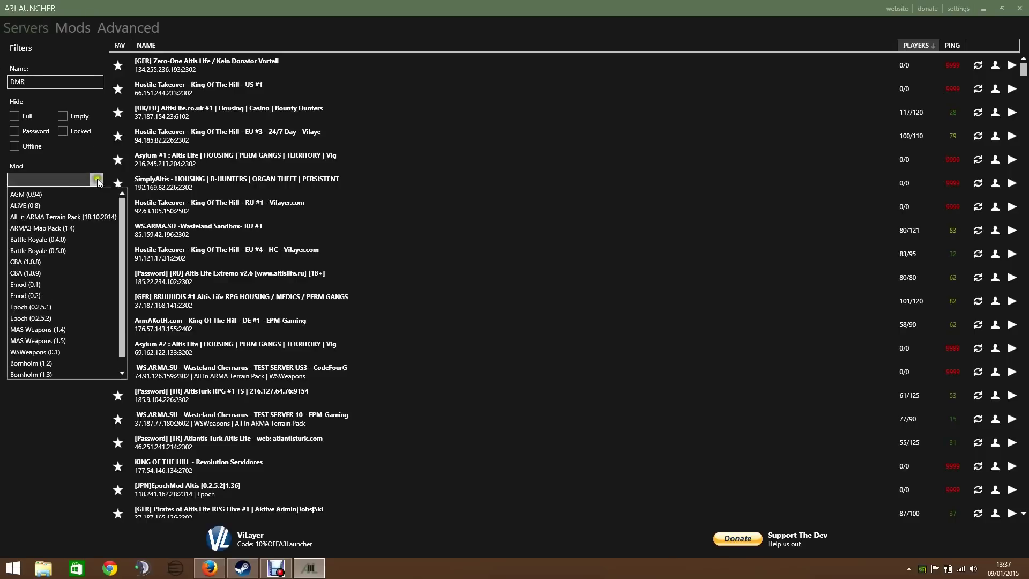
left_click(56, 317)
left_click(66, 214)
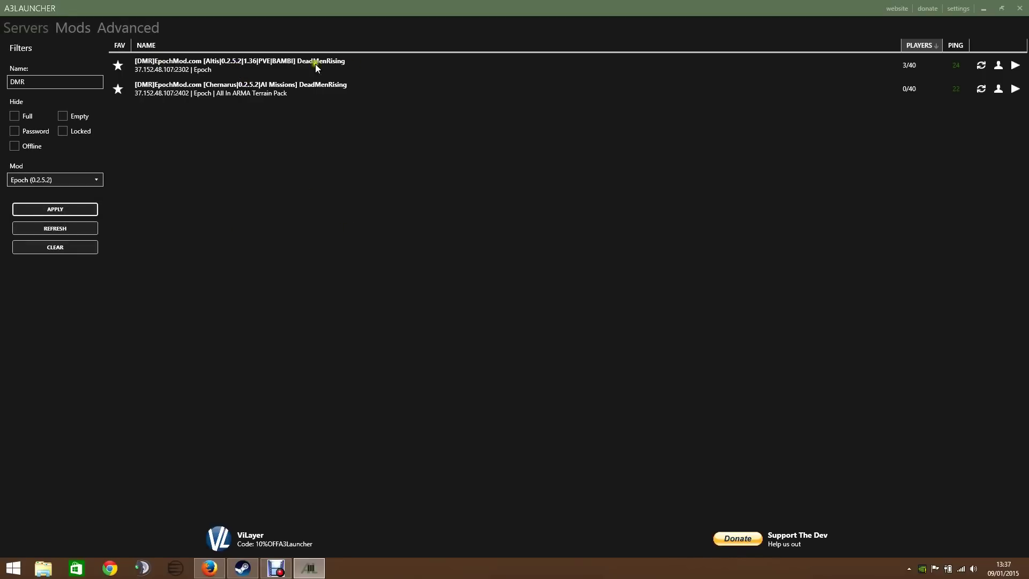
left_click(83, 24)
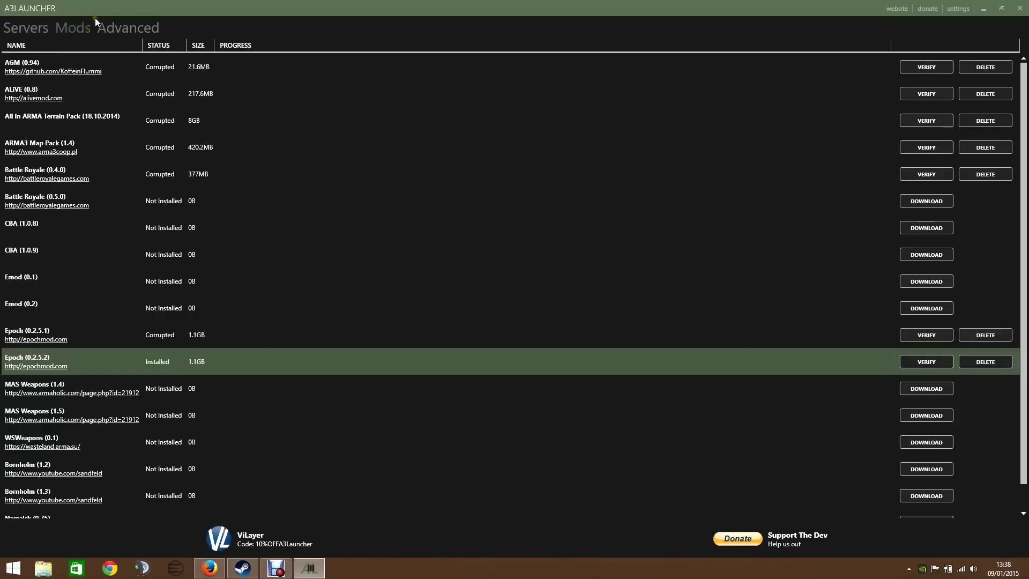
Select the ARMA3 Map Pack and All In ARMA Terrain Pack mods, then return to the filtered servers.
left_click(119, 157)
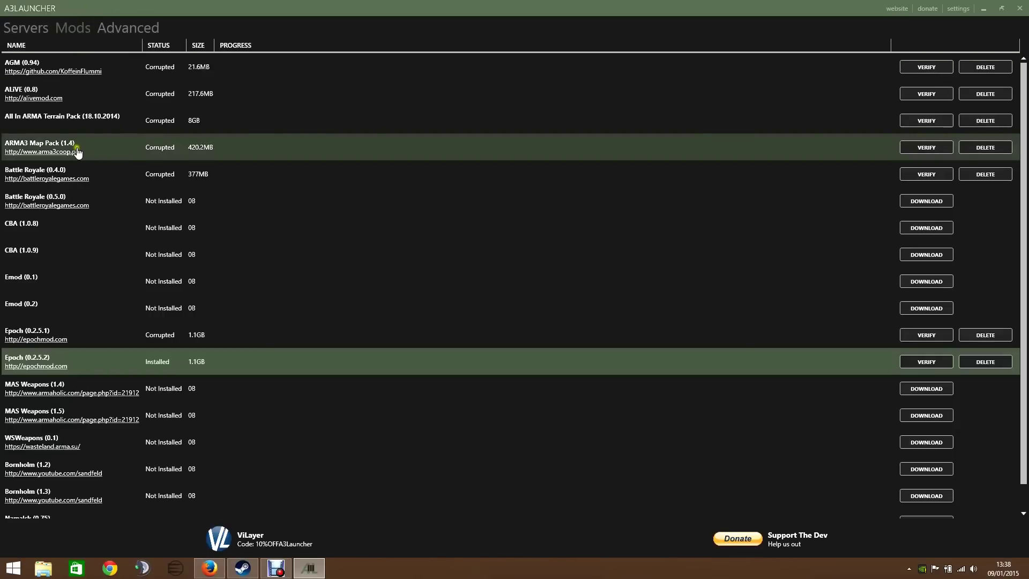
left_click(18, 119)
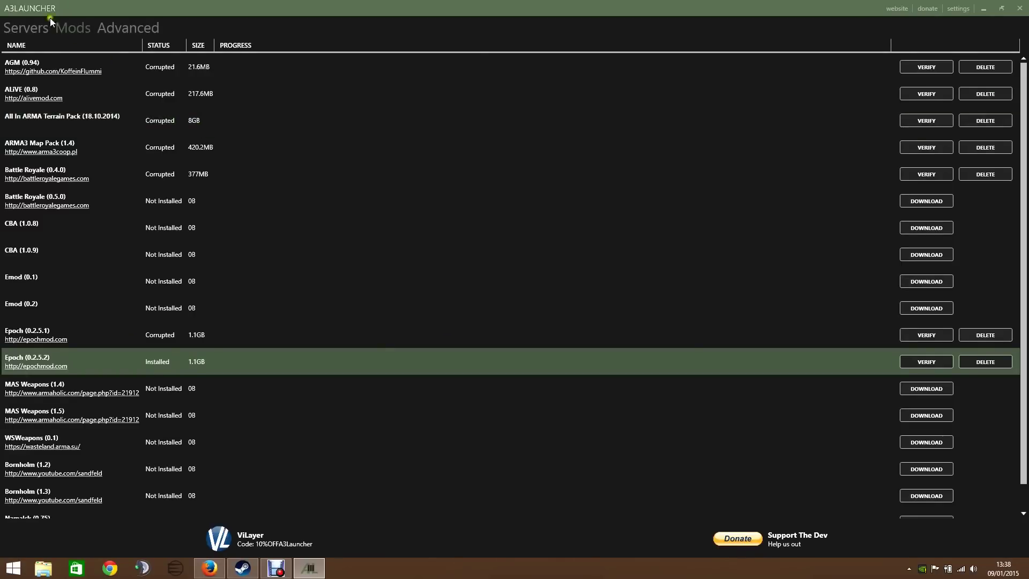
left_click(26, 27)
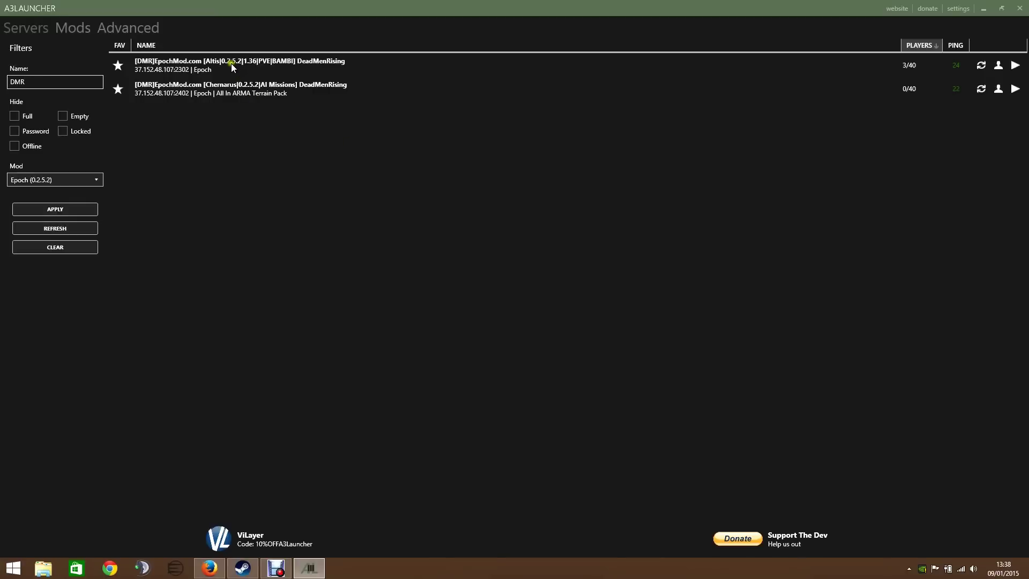